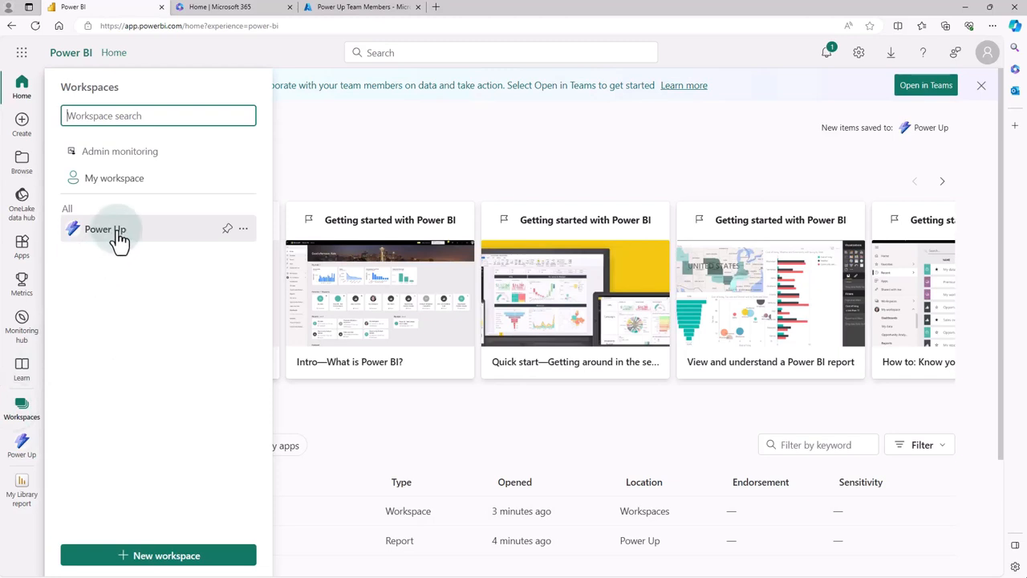
# - Open the My Library report from the Power Up workspace
pyautogui.click(117, 235)
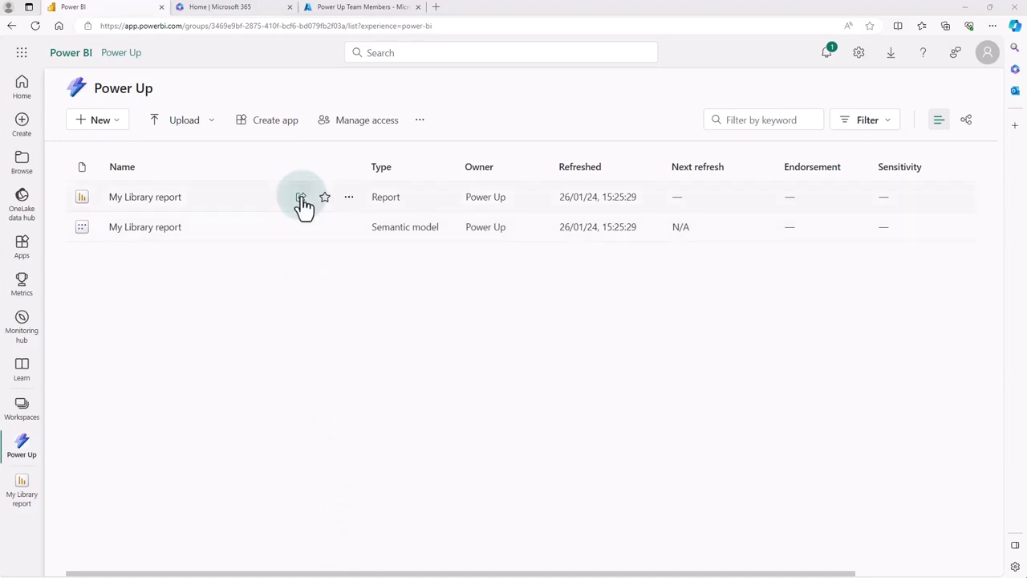
pyautogui.click(300, 197)
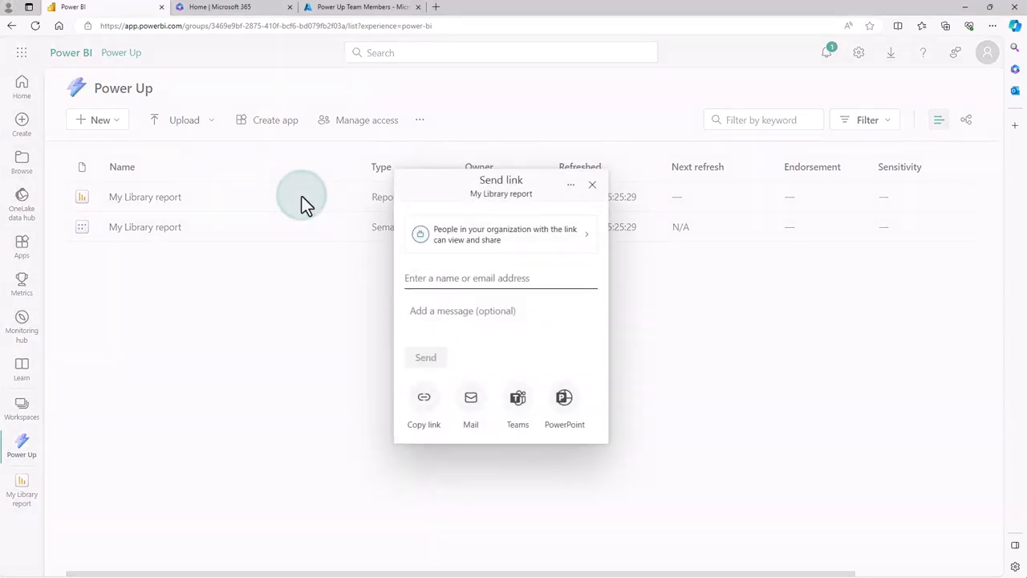
pyautogui.click(592, 185)
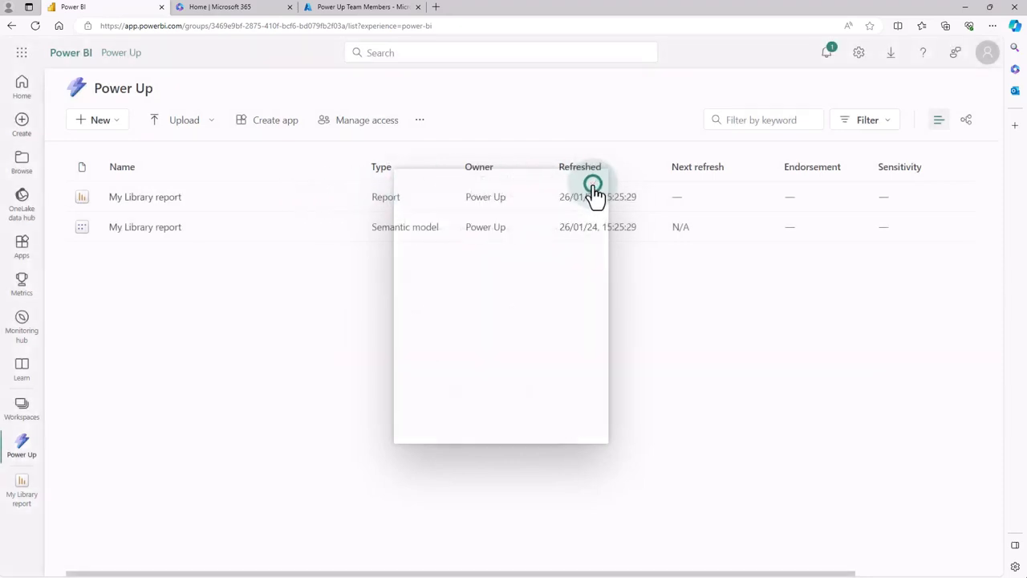
pyautogui.click(155, 199)
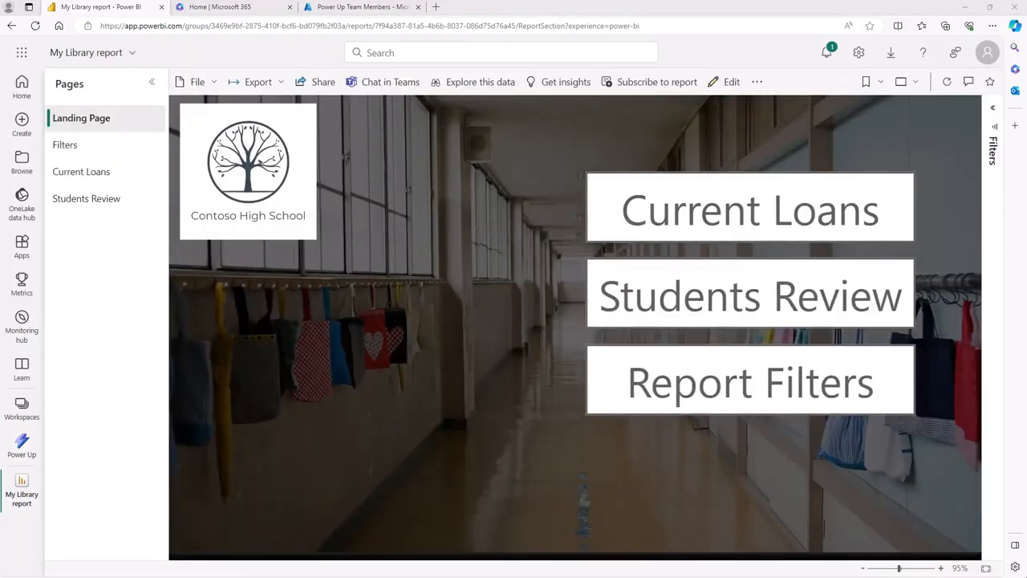
# - Start sharing a link to the My Library report and add the colleague's name as recipient
pyautogui.click(318, 88)
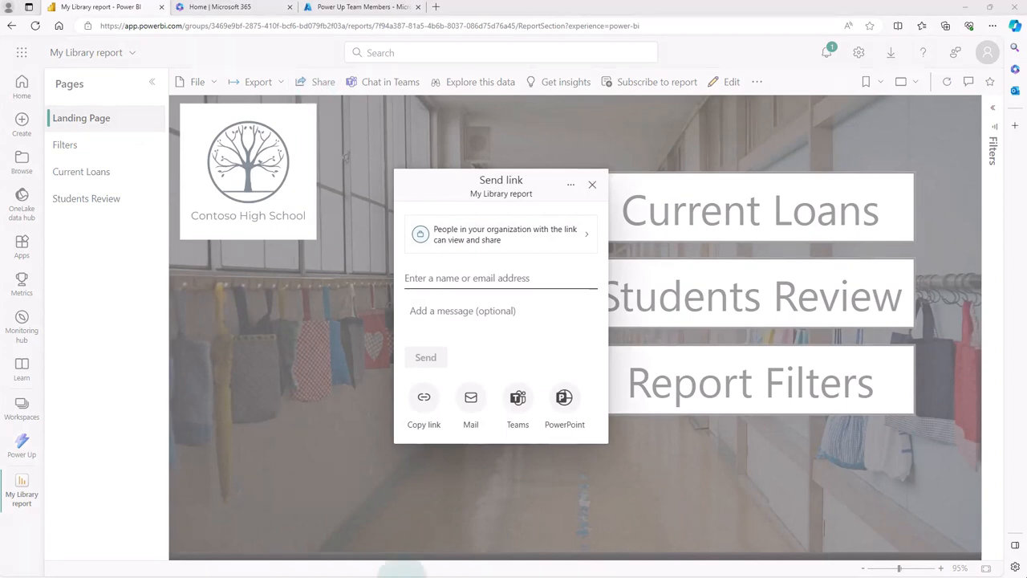
pyautogui.click(464, 278)
pyautogui.click(463, 278)
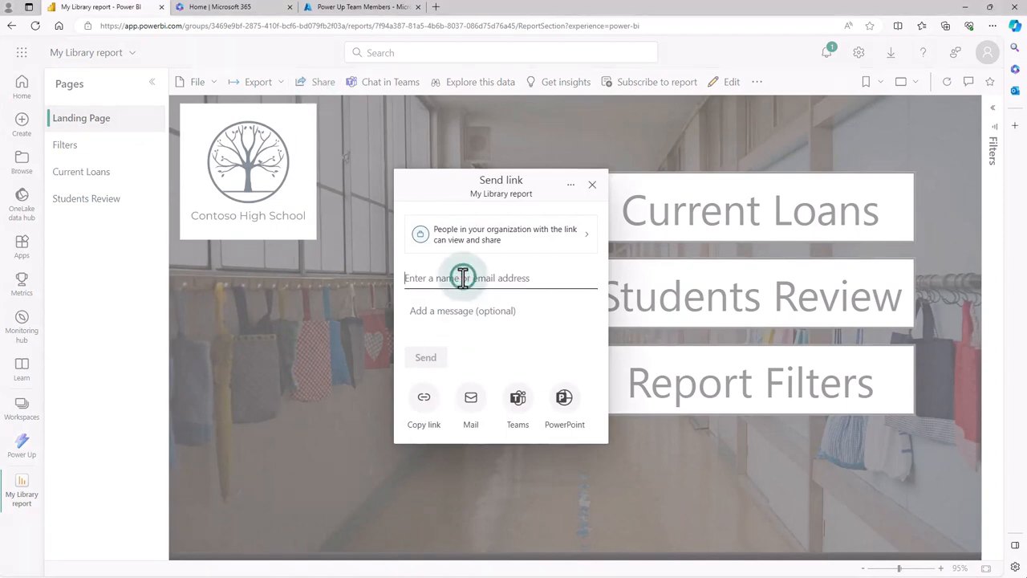
pyautogui.write('charlie')
pyautogui.click(465, 310)
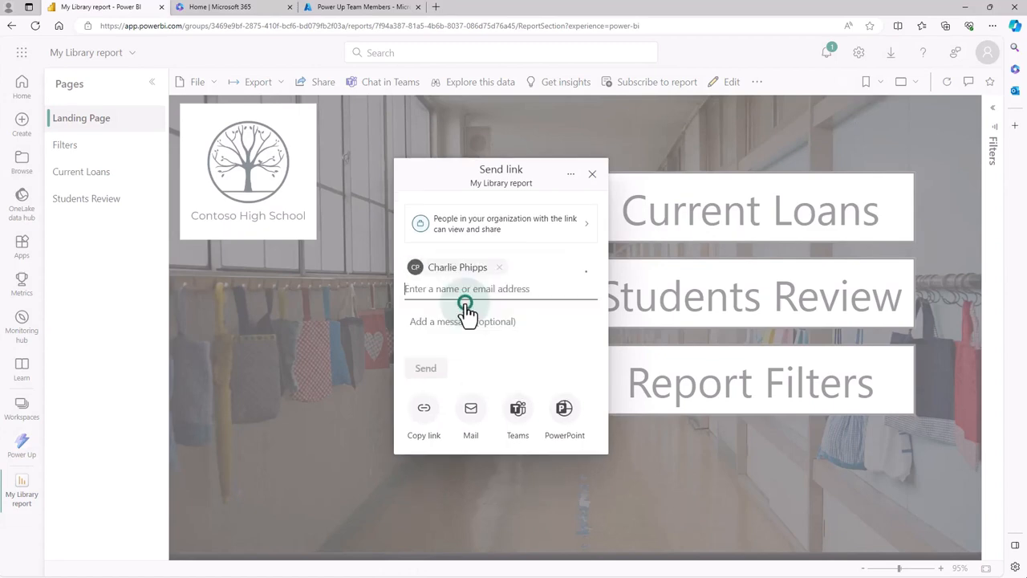
# - Add the message "Look at this great report." and send the report link
pyautogui.click(465, 314)
pyautogui.write('Look at this great report.')
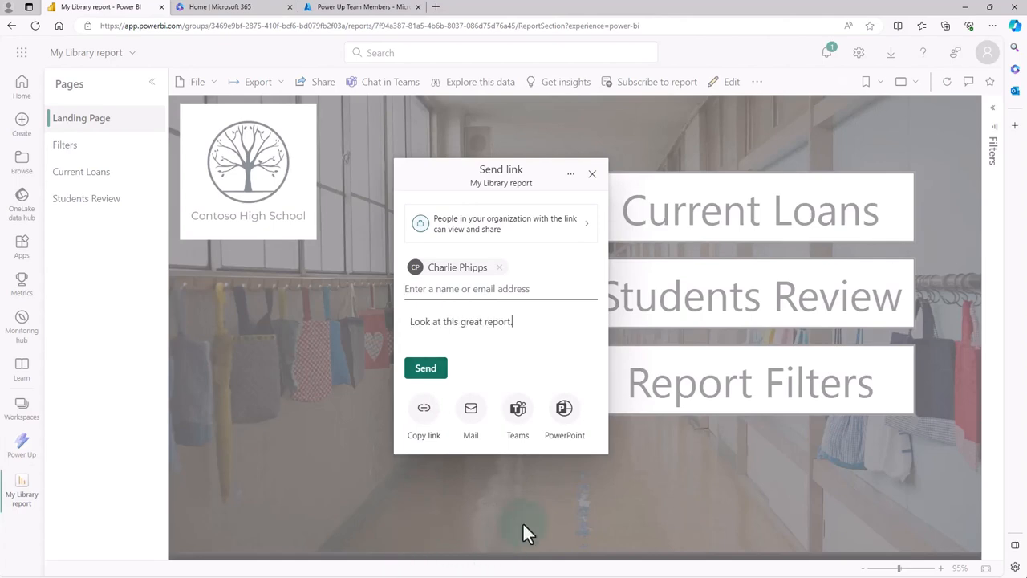
pyautogui.click(426, 369)
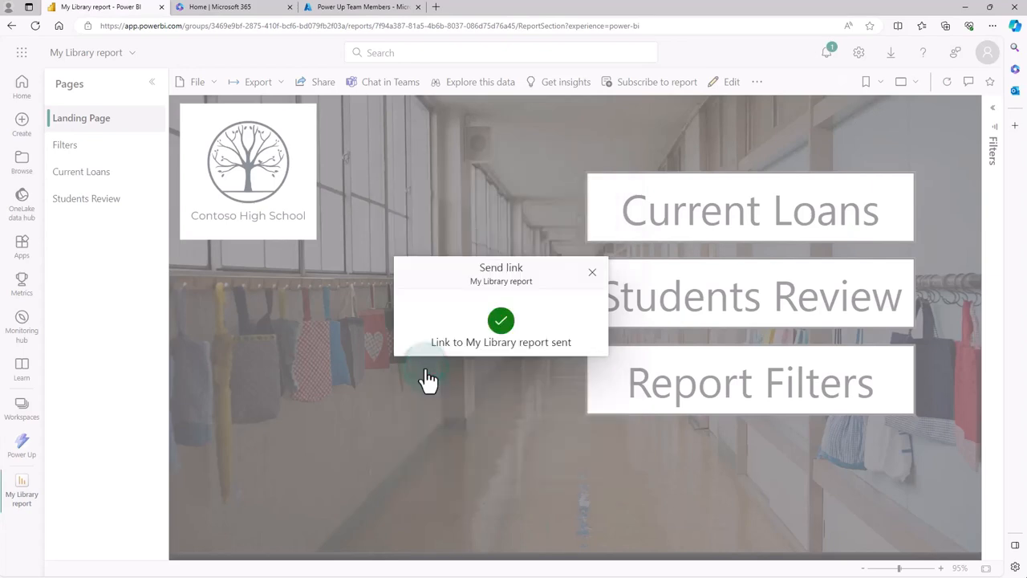
pyautogui.click(512, 453)
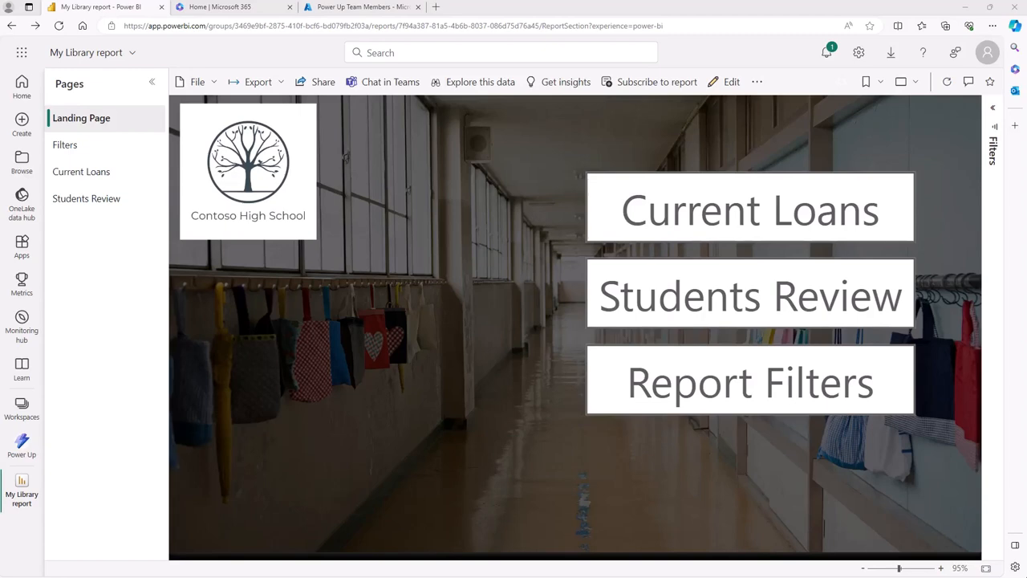
# - Check the members of the Power Up Team Members group in Azure, and send that group the My Library report link from Power BI
pyautogui.click(365, 8)
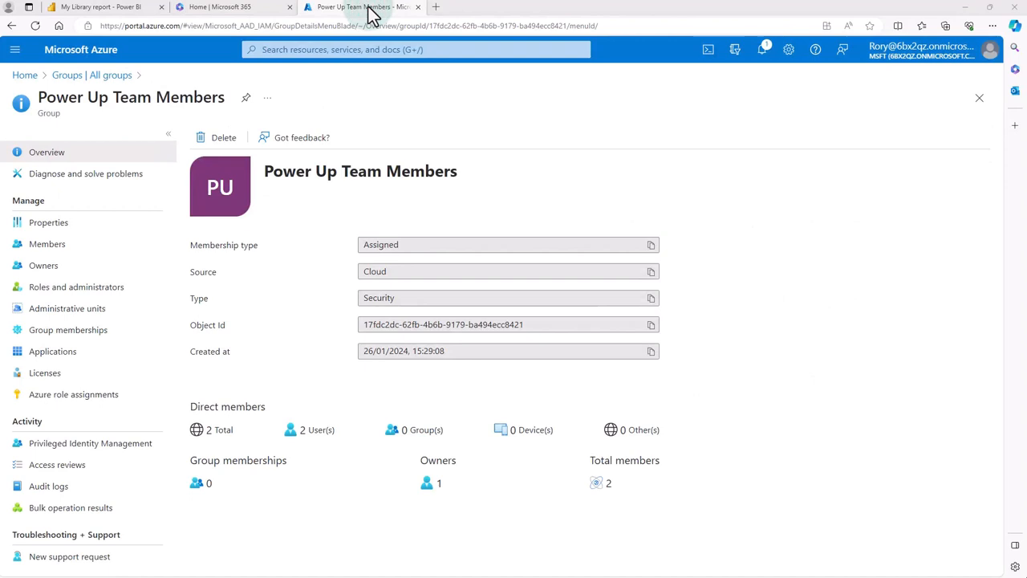
pyautogui.click(49, 243)
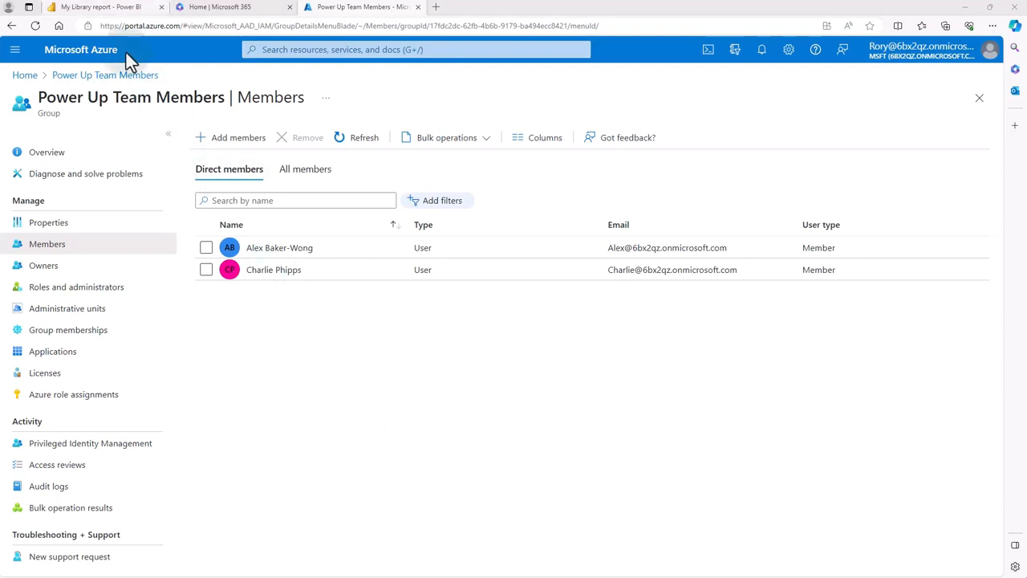
pyautogui.click(96, 8)
pyautogui.click(315, 83)
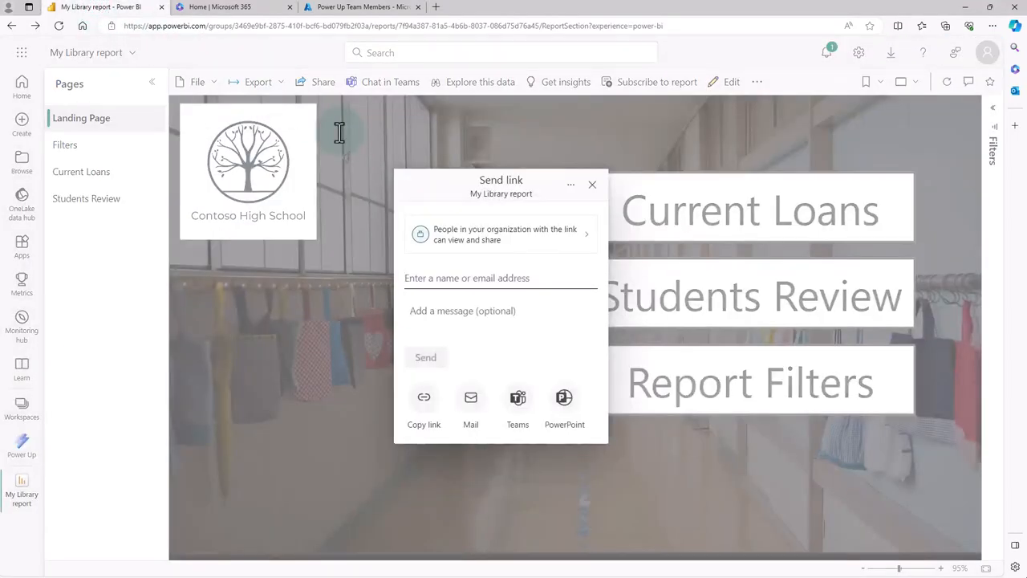
pyautogui.write('power')
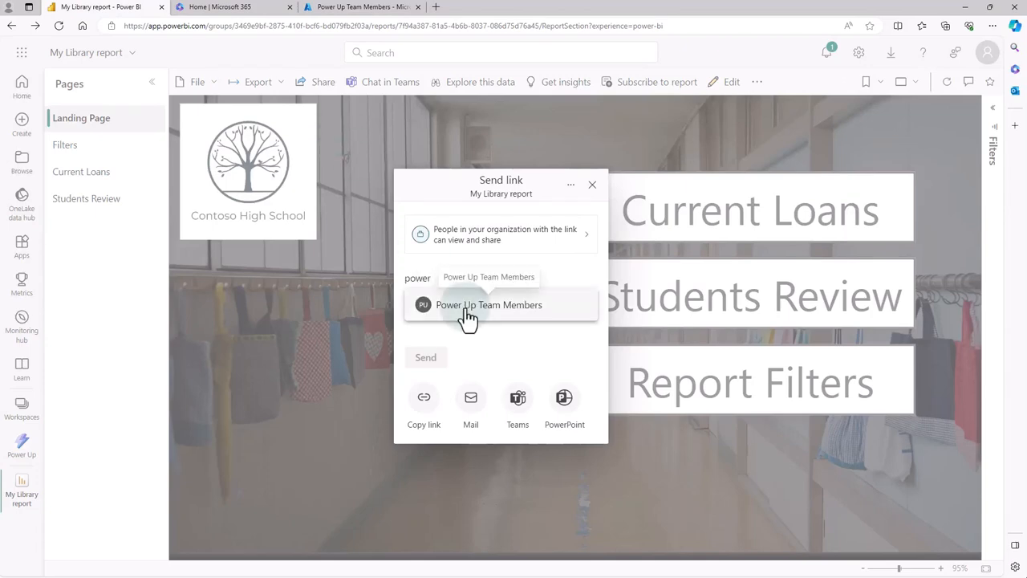
pyautogui.click(467, 312)
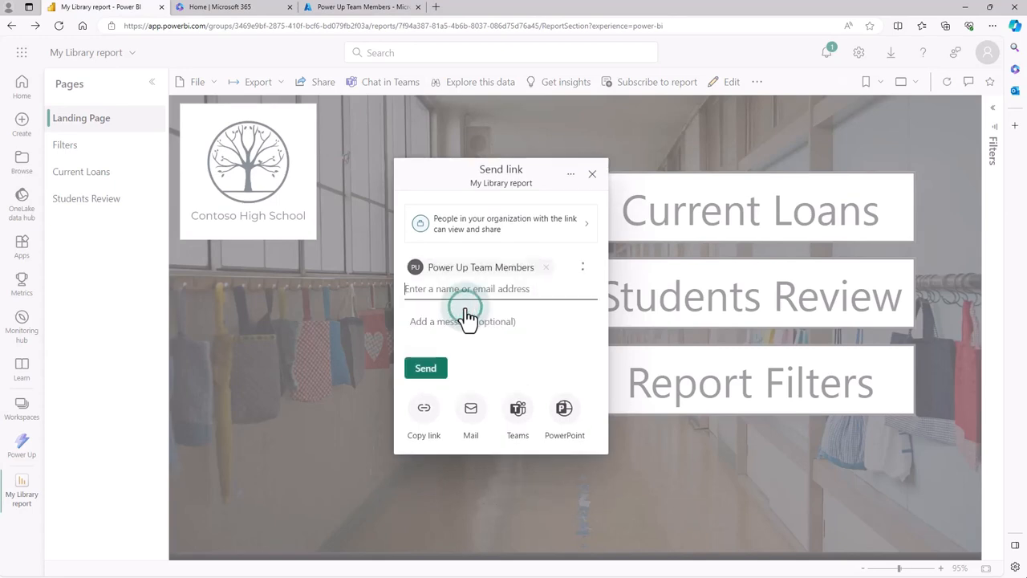
pyautogui.click(428, 369)
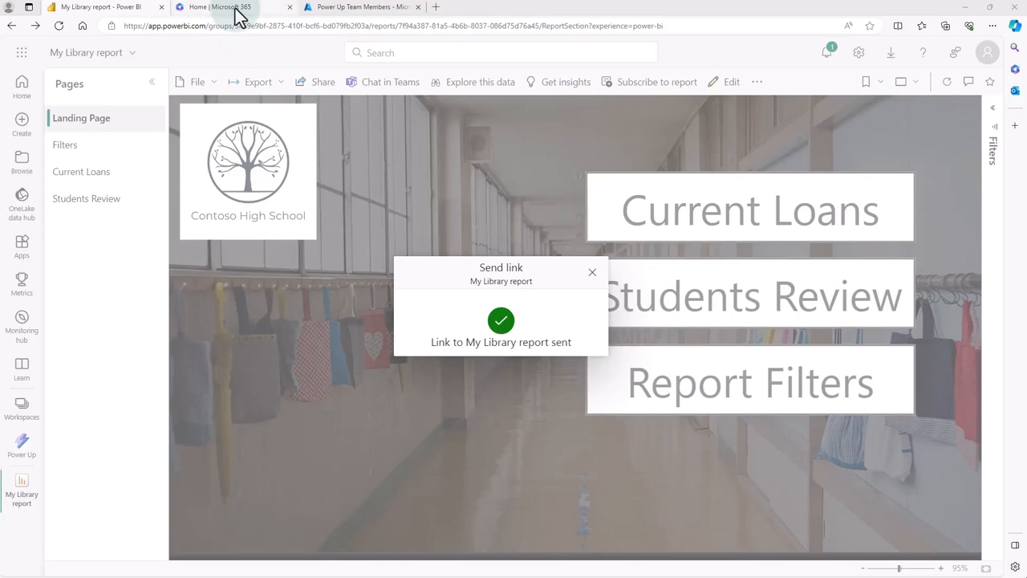
# - Switch to Microsoft 365, launch Teams and open the General channel of the Power Up Demonstration team
pyautogui.moveTo(239, 16)
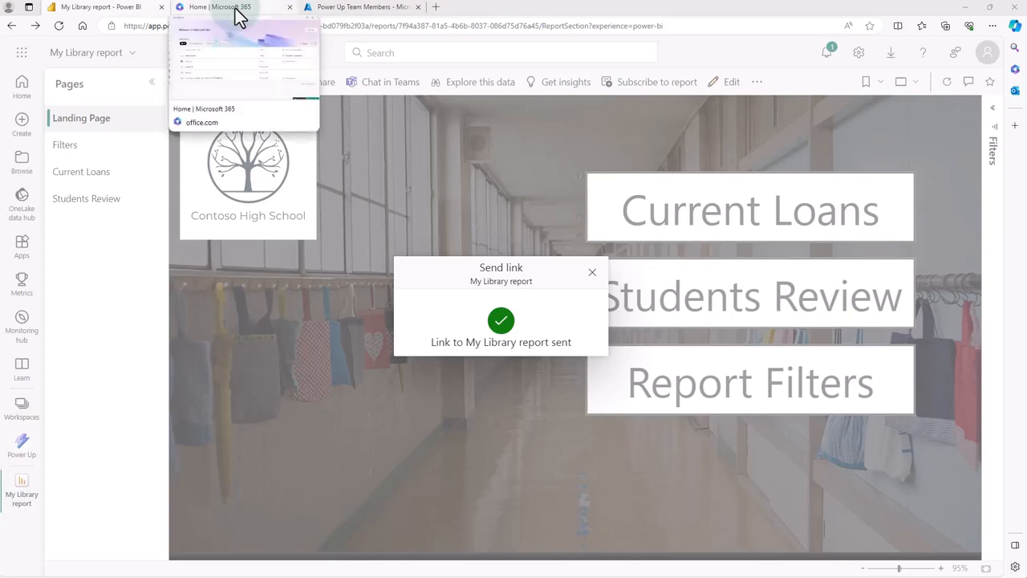
pyautogui.click(238, 16)
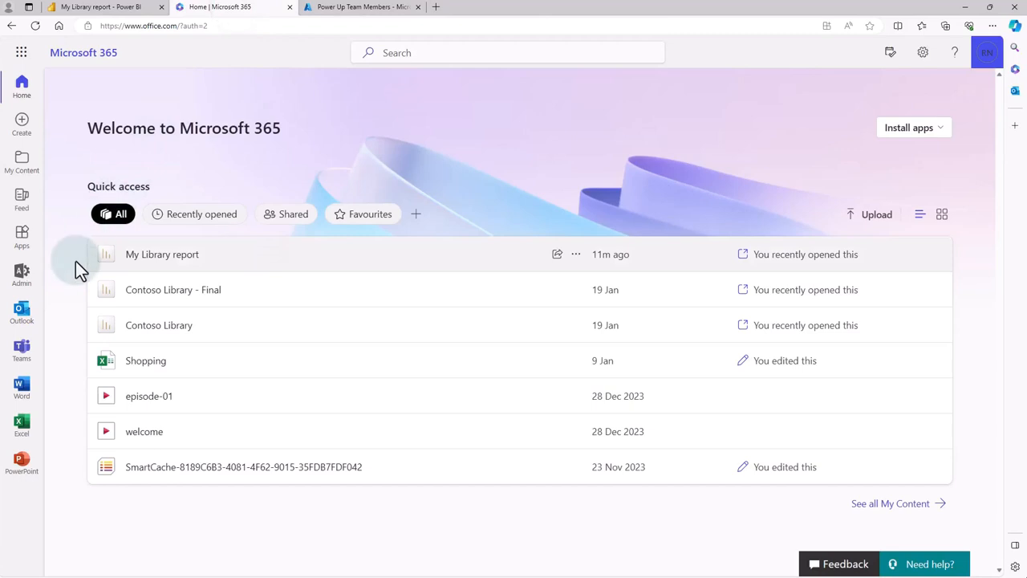
pyautogui.click(20, 357)
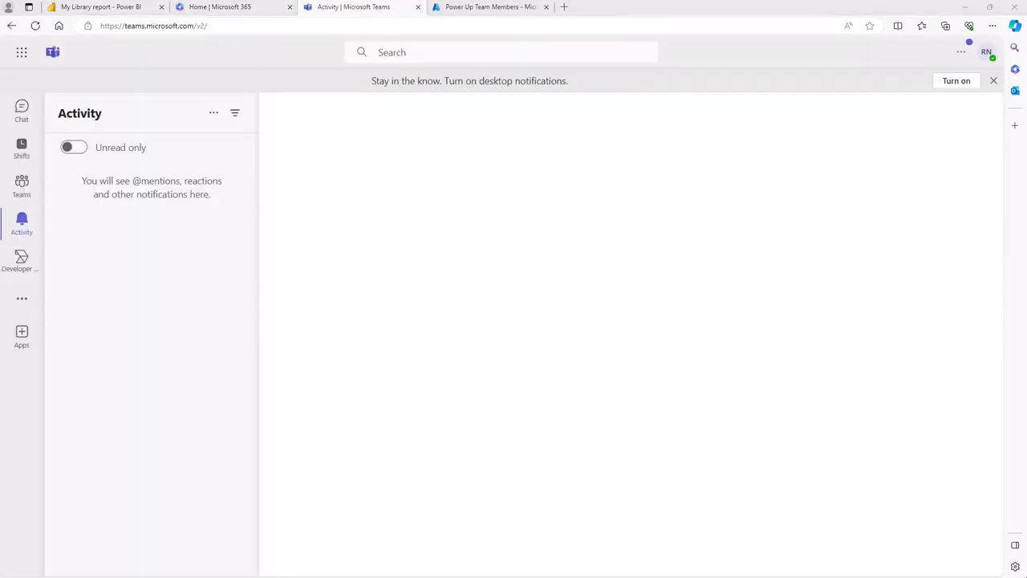
pyautogui.click(21, 186)
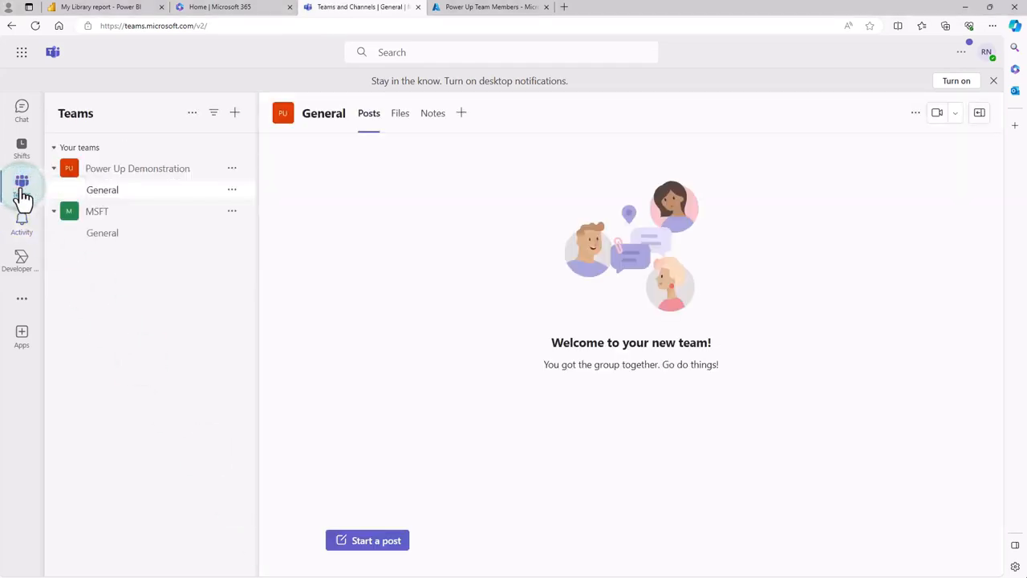
pyautogui.click(123, 192)
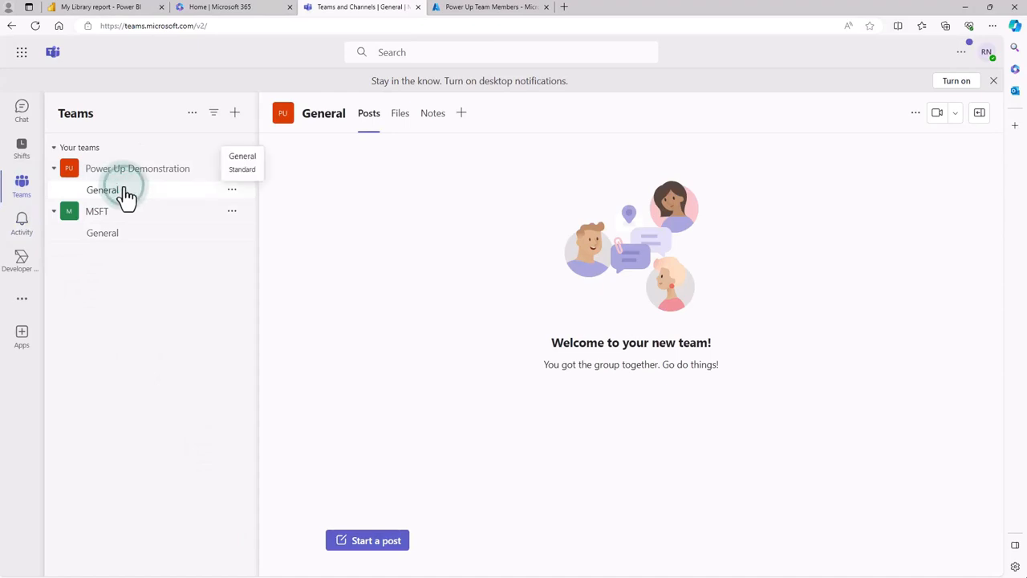
# - Find the Power BI app by searching for "power" and add it as a tab to the General channel
pyautogui.click(461, 117)
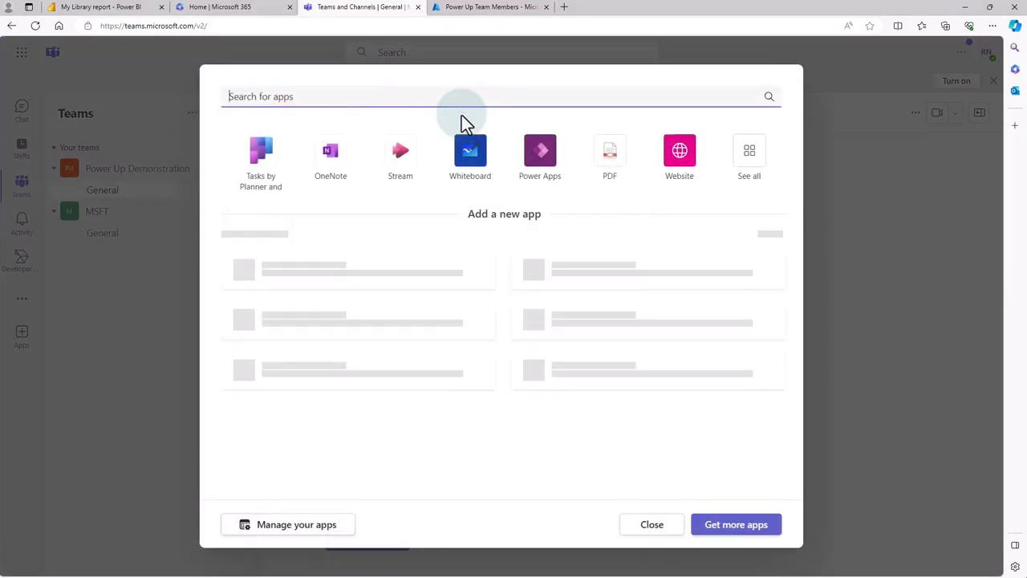
pyautogui.write('power')
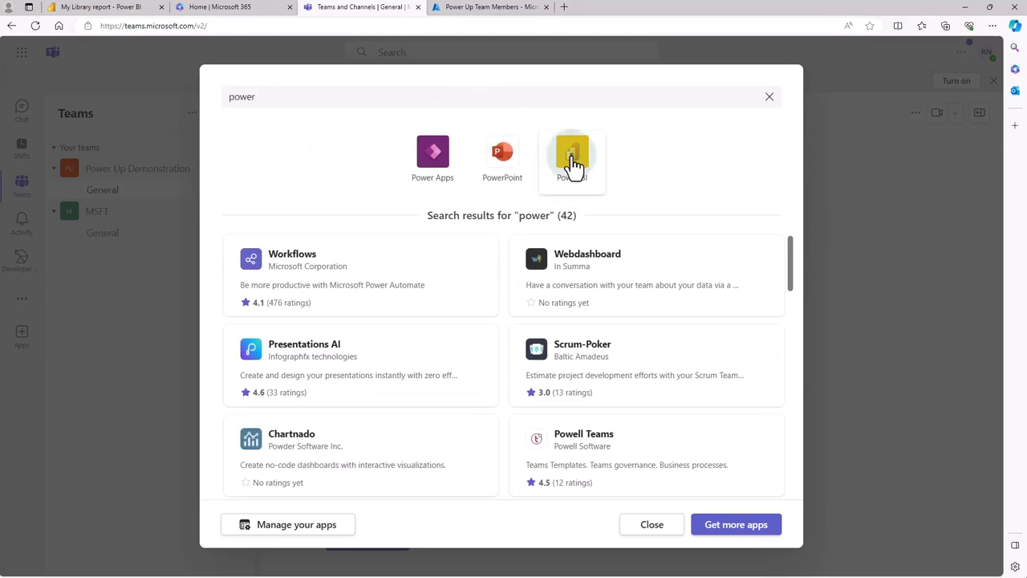
pyautogui.click(571, 161)
pyautogui.click(650, 480)
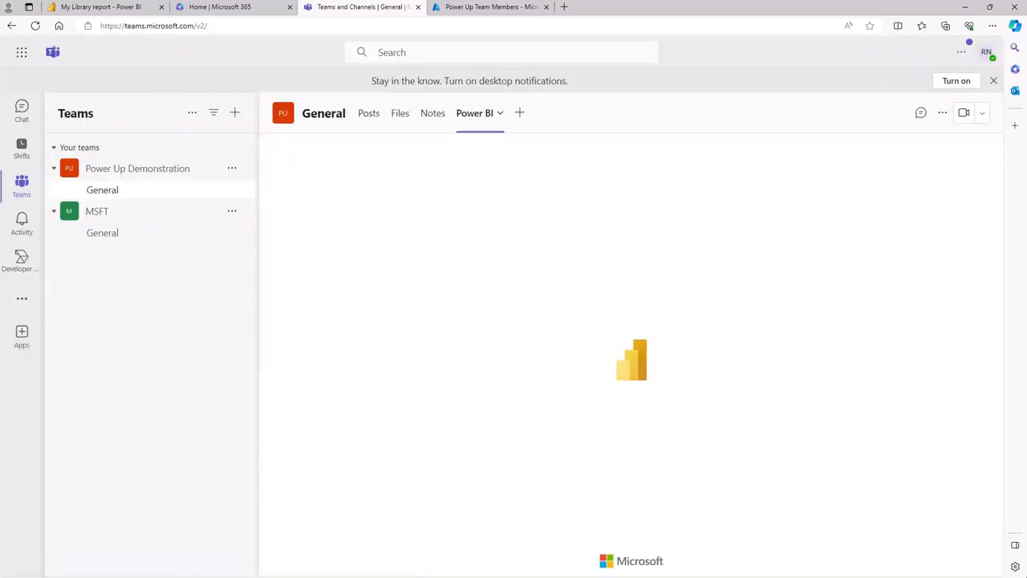
pyautogui.click(473, 419)
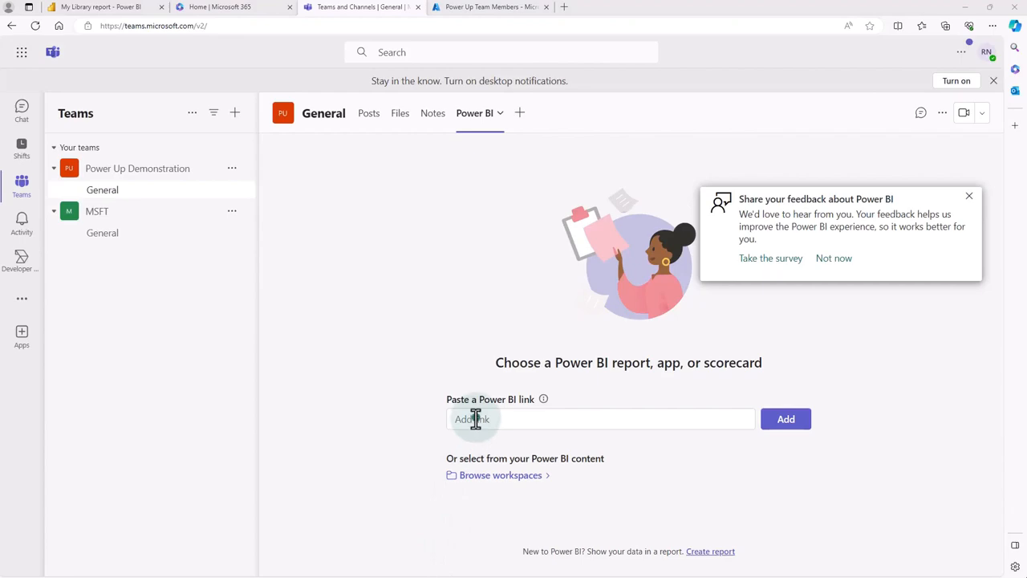
pyautogui.click(112, 8)
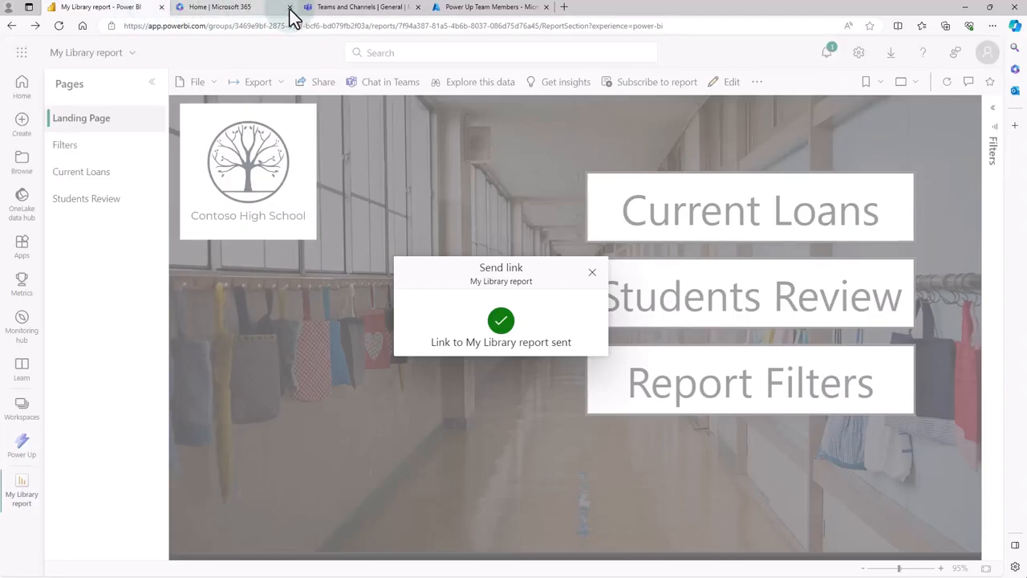
pyautogui.click(328, 9)
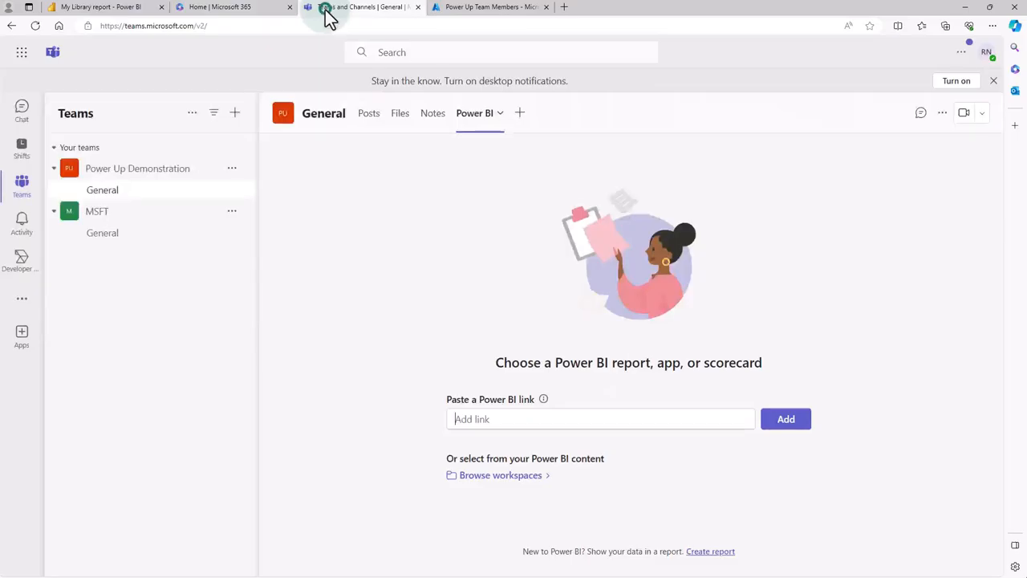
# - Browse the Power Up workspace and add My Library report to the channel's Power BI tab
pyautogui.click(495, 477)
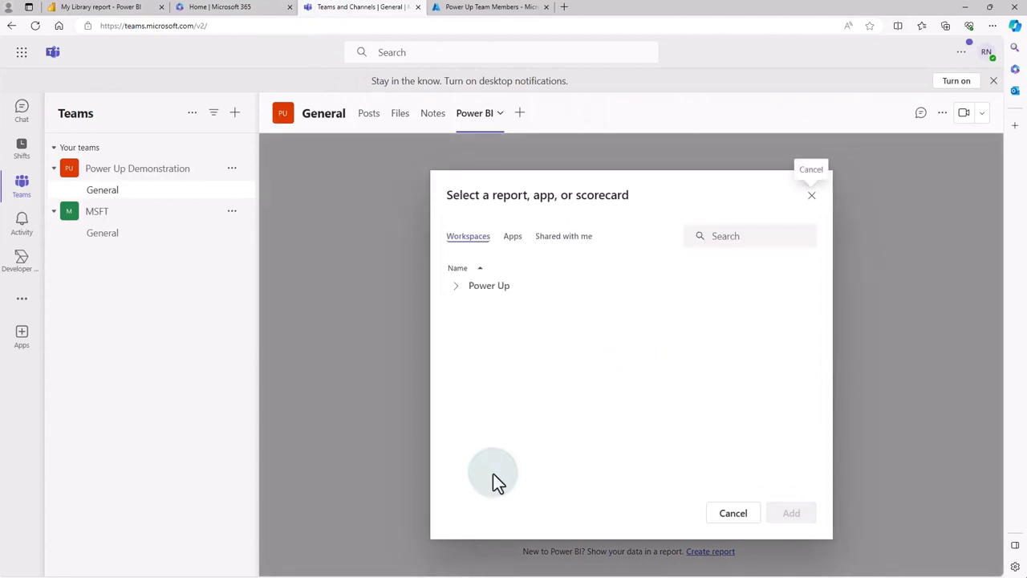
pyautogui.click(456, 286)
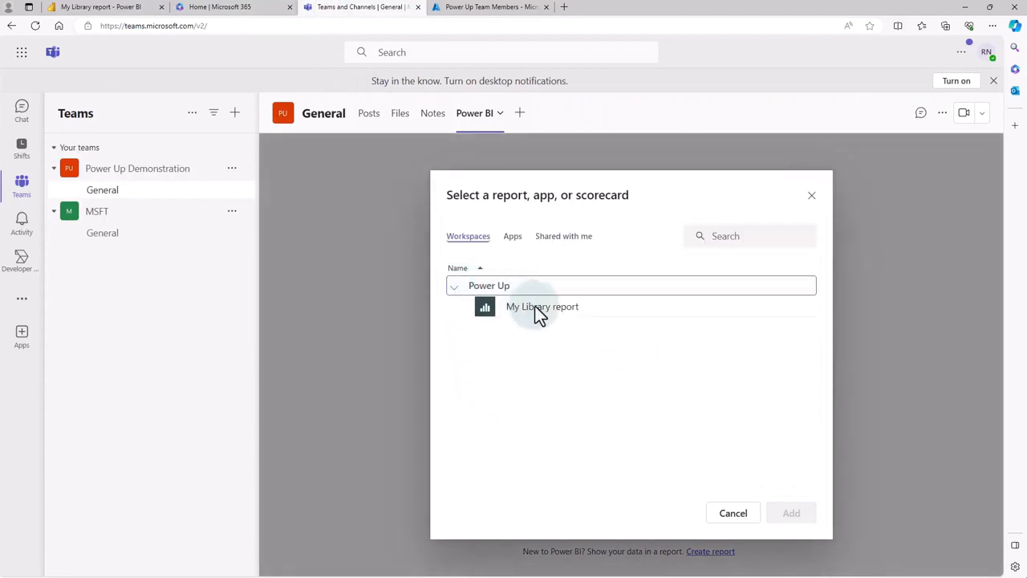
pyautogui.click(536, 313)
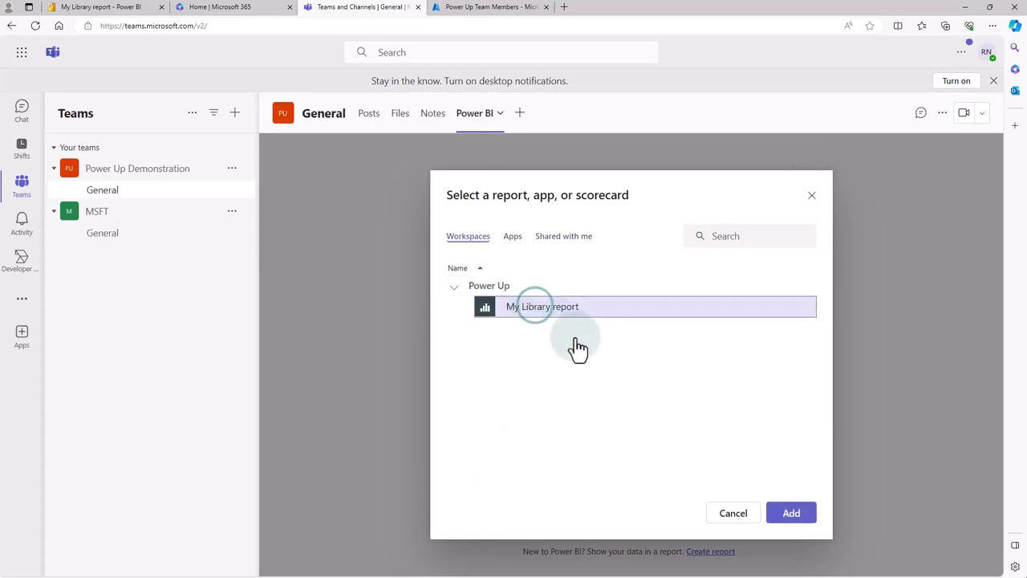
pyautogui.click(799, 514)
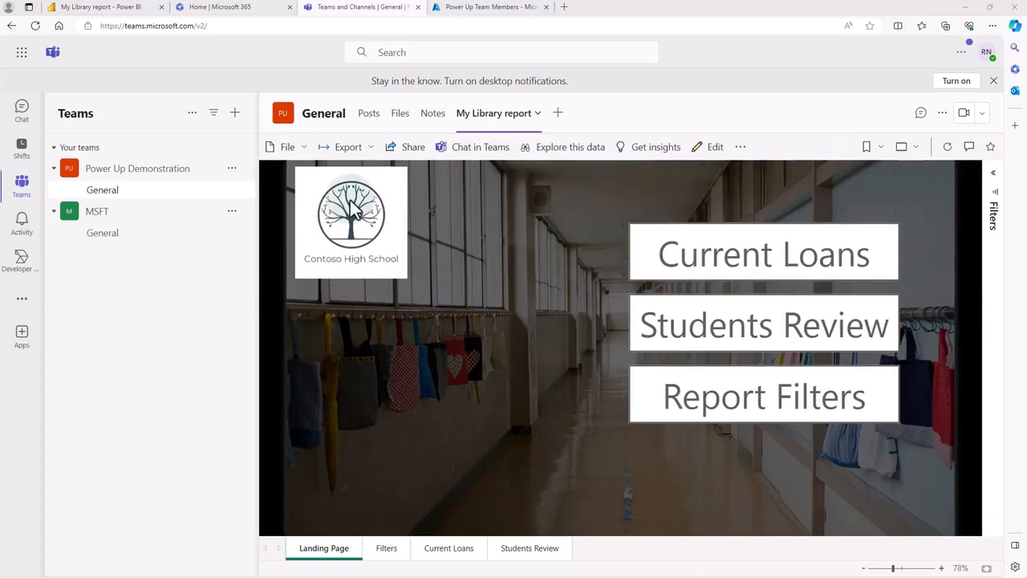
# - Switch to Microsoft 365, launch SharePoint and open the Contoso High School site
pyautogui.click(248, 11)
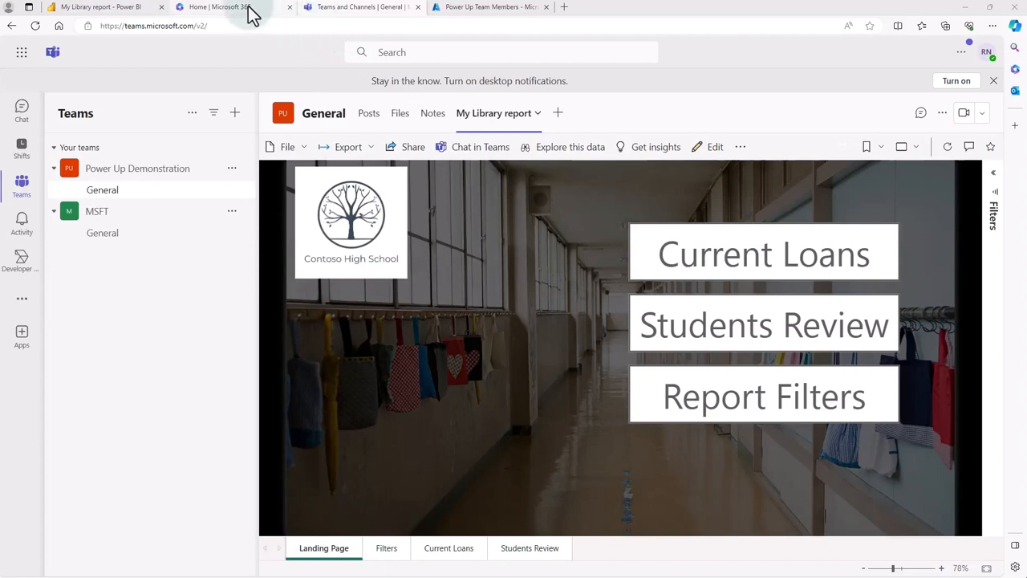
pyautogui.click(23, 55)
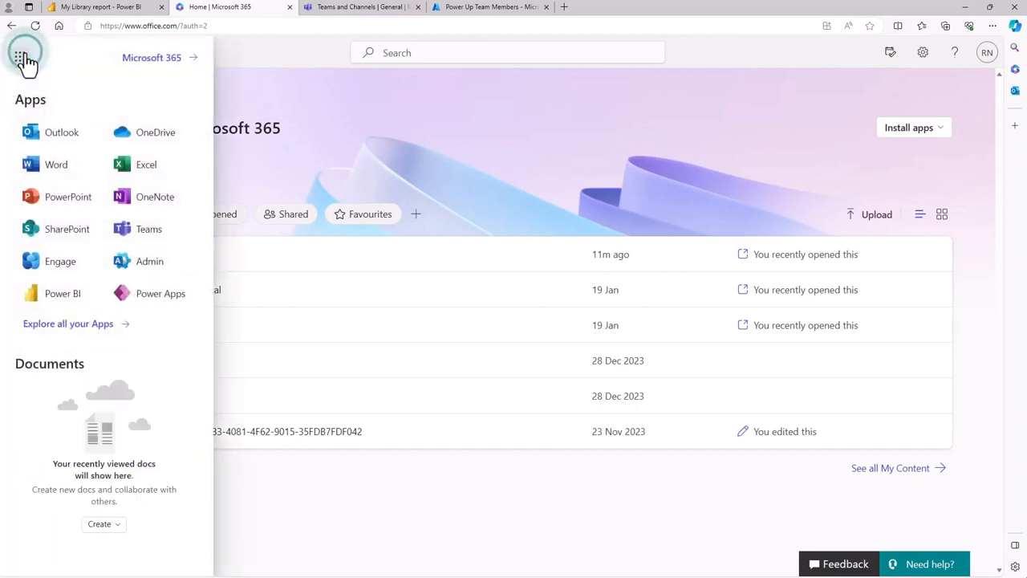
pyautogui.click(70, 231)
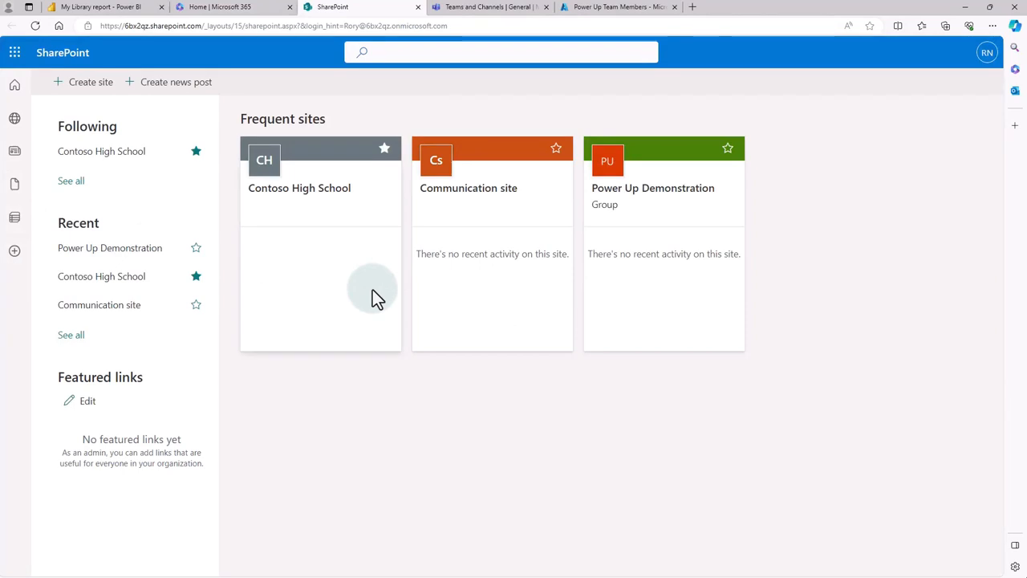
pyautogui.click(287, 194)
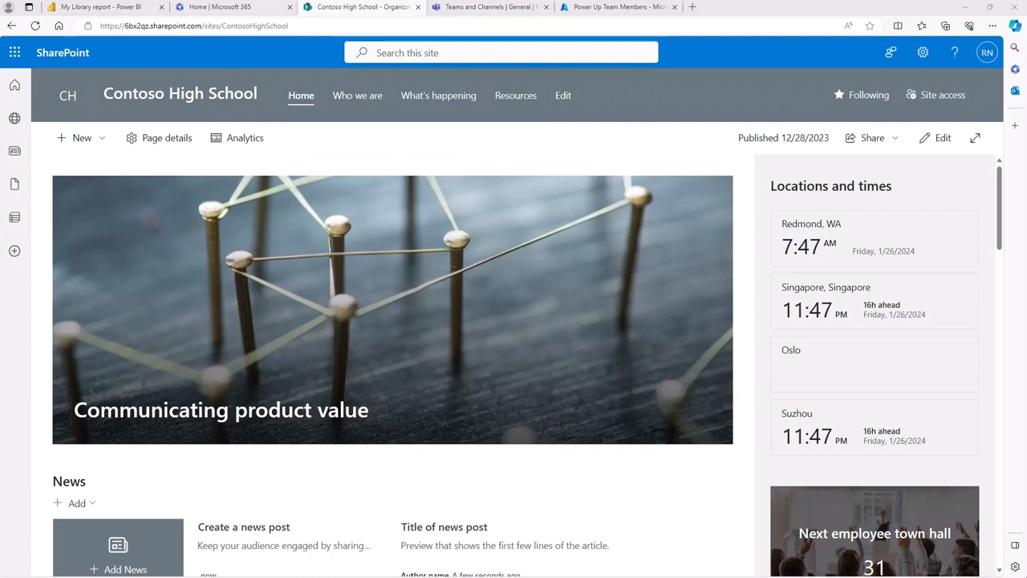
# - Put the Contoso High School home page in edit mode and add a Power BI web part between the hero image and News
pyautogui.click(938, 138)
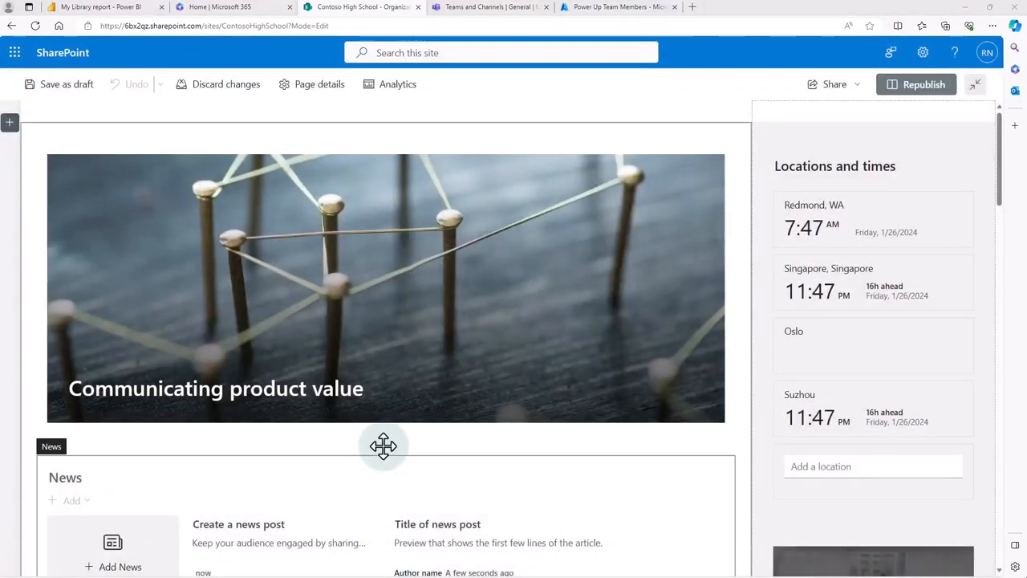
pyautogui.click(386, 446)
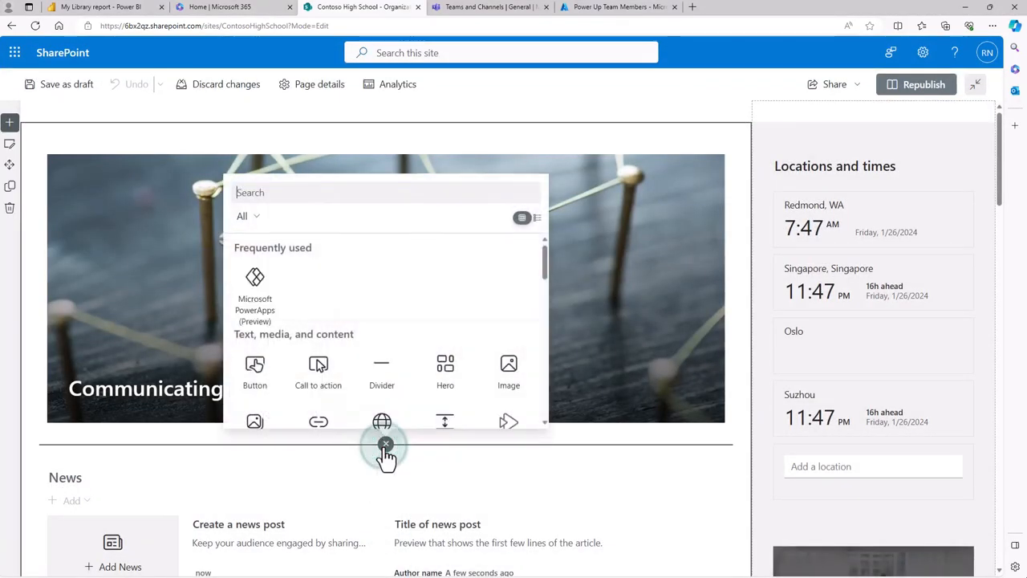
pyautogui.click(399, 192)
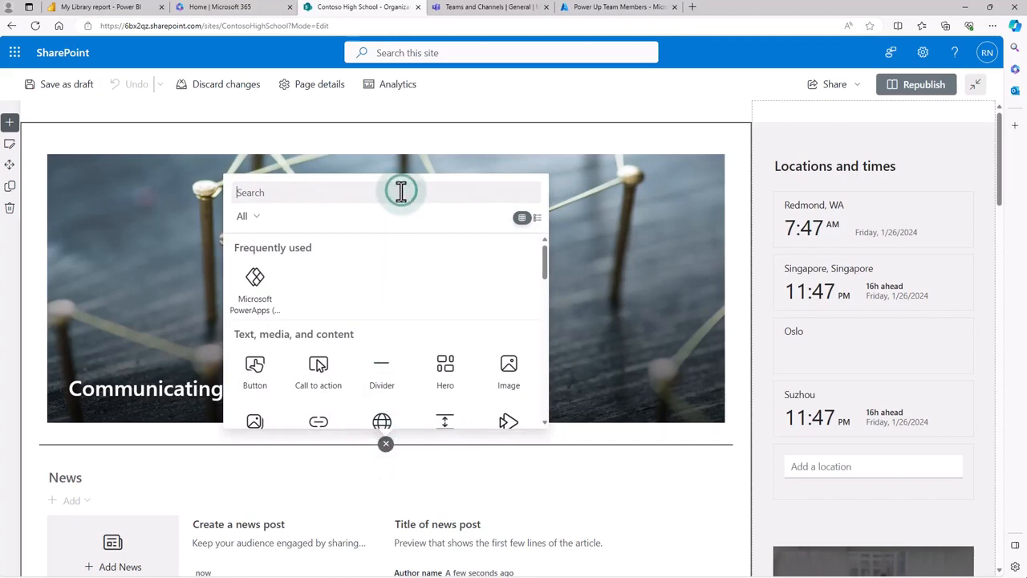
pyautogui.write('power')
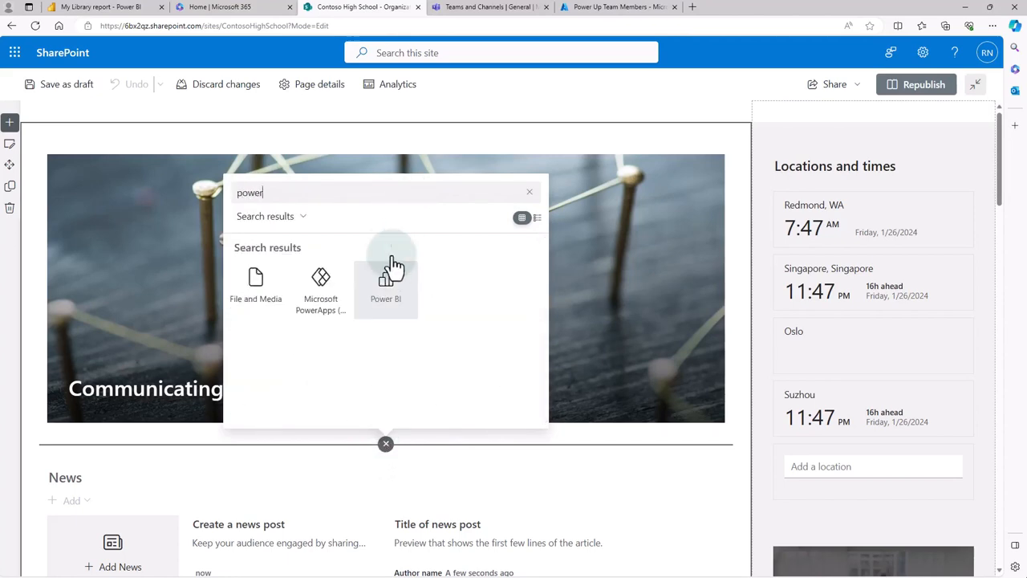
pyautogui.click(388, 302)
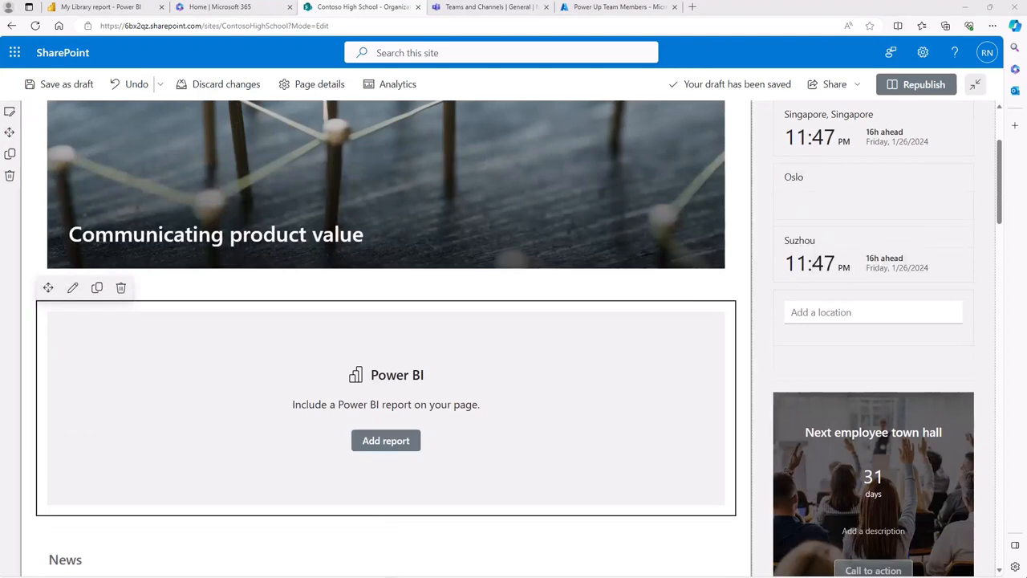
# - Copy the My Library report's URL from Power BI and use it as the report link of the SharePoint Power BI web part
pyautogui.click(392, 443)
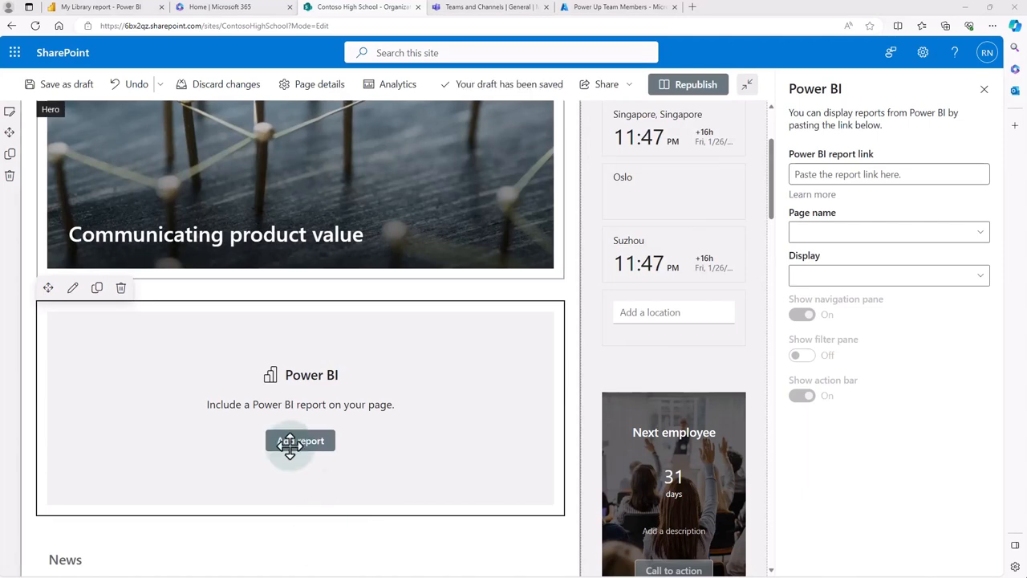
pyautogui.click(125, 9)
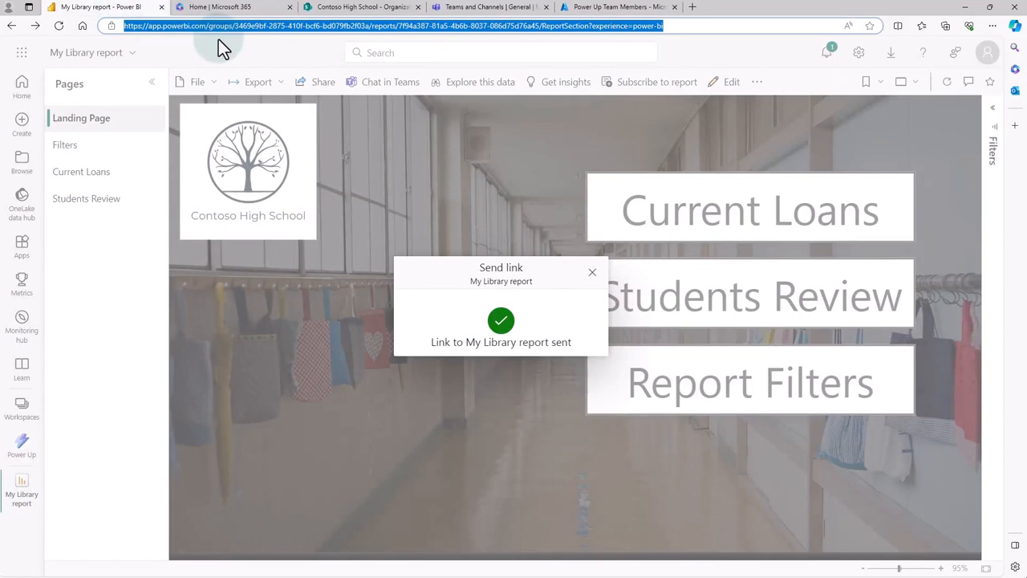
pyautogui.click(325, 10)
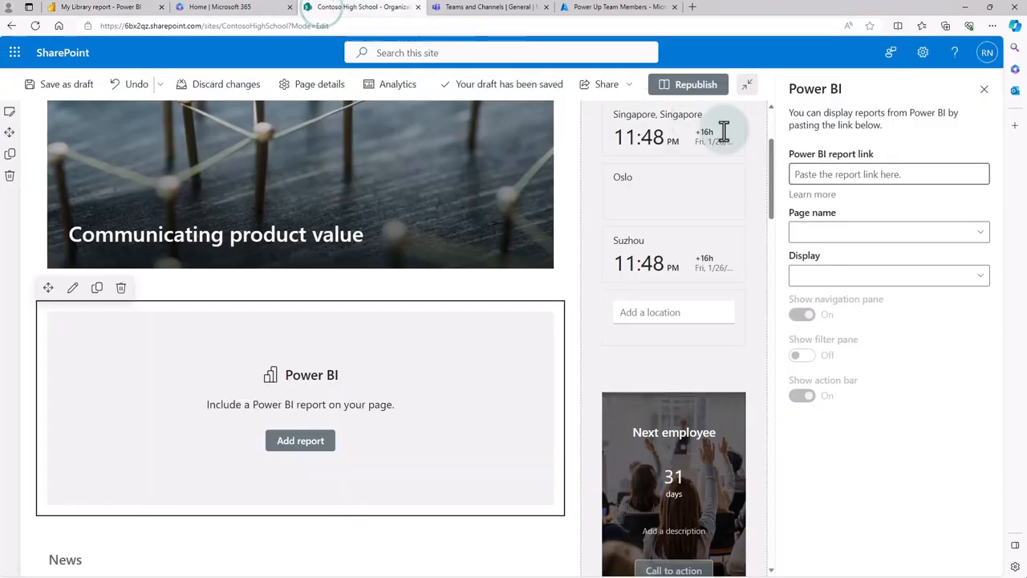
pyautogui.click(856, 172)
pyautogui.hotkey('ctrl', 'v')
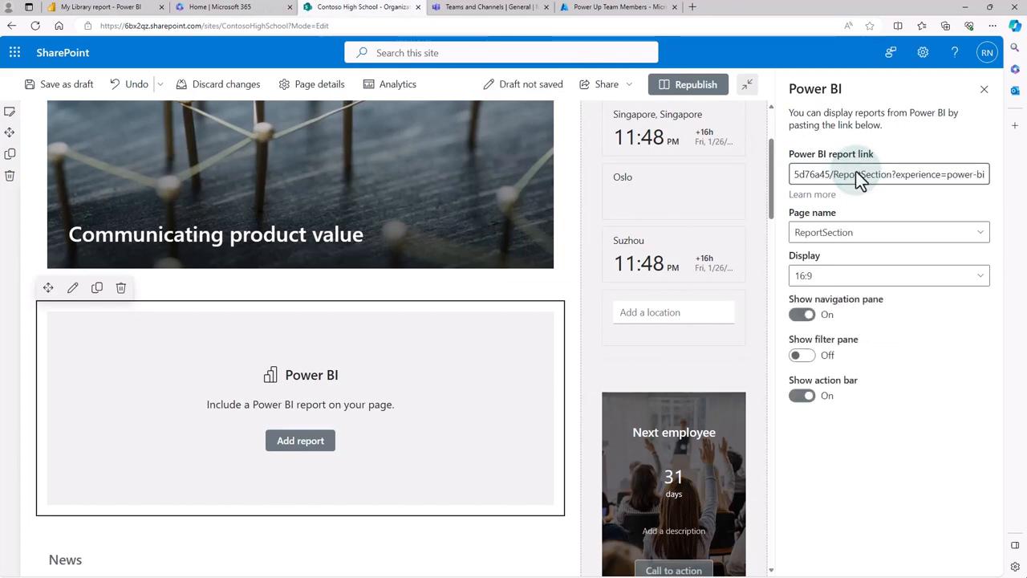
pyautogui.click(851, 235)
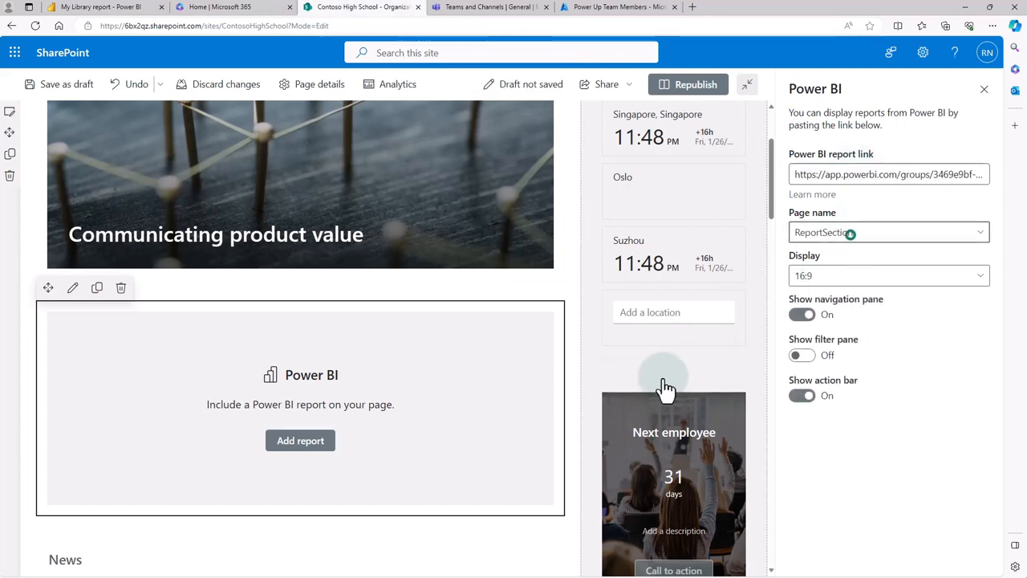
# - Republish the Contoso High School page and bring up the embedded report's additional options, including Open in Power BI
pyautogui.click(697, 87)
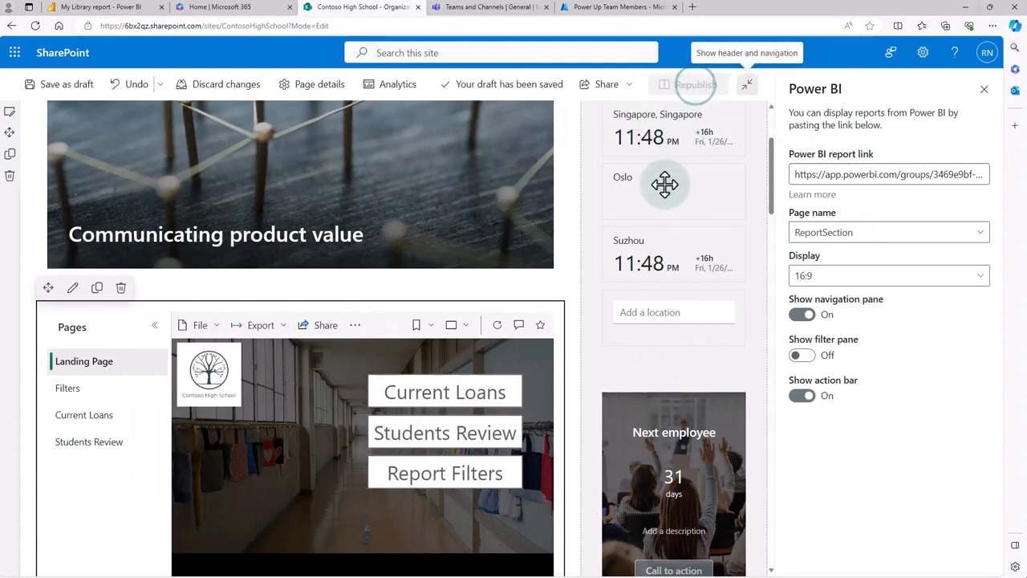
pyautogui.click(613, 365)
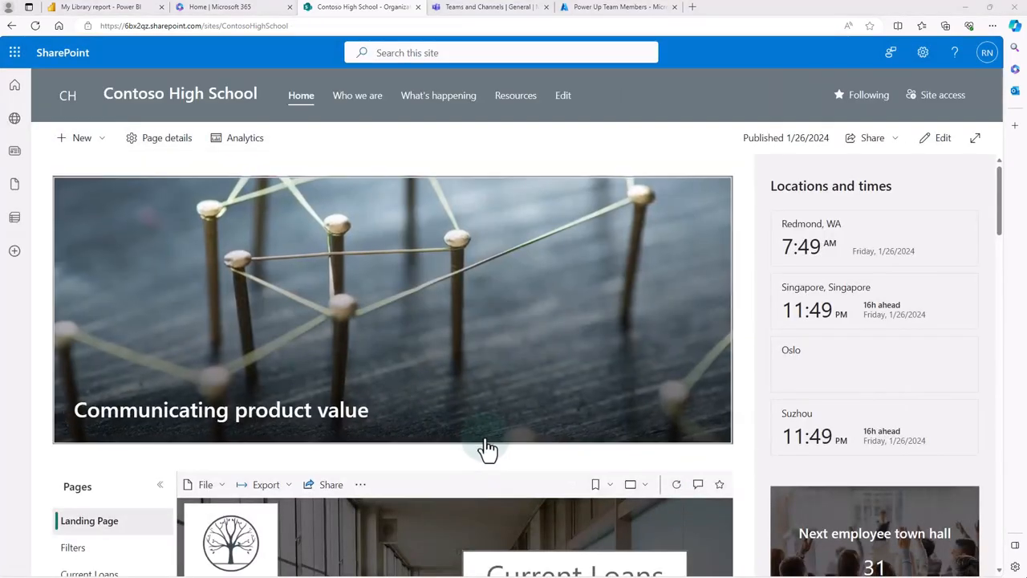
pyautogui.scroll(-2, 486, 449)
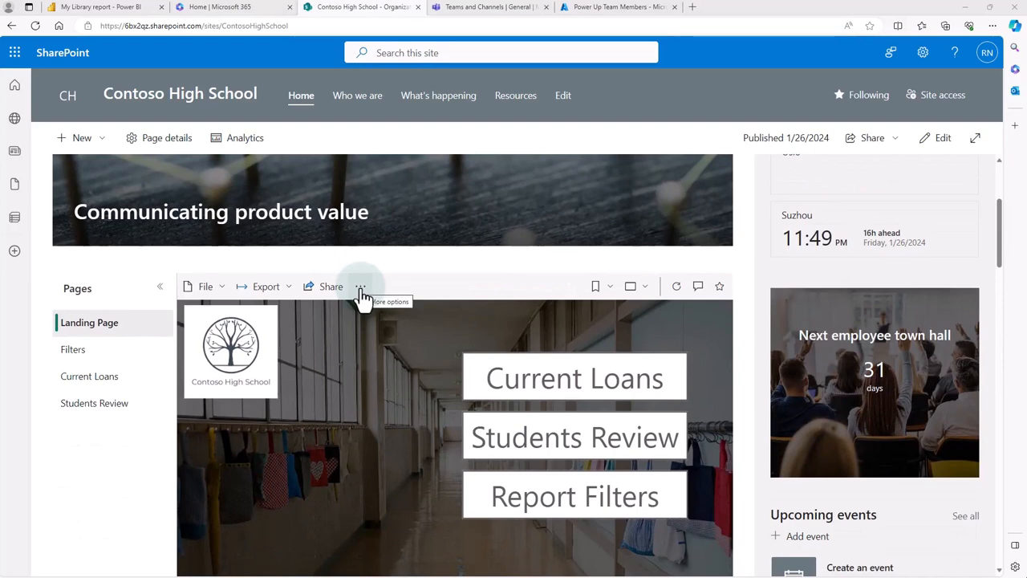
pyautogui.click(360, 289)
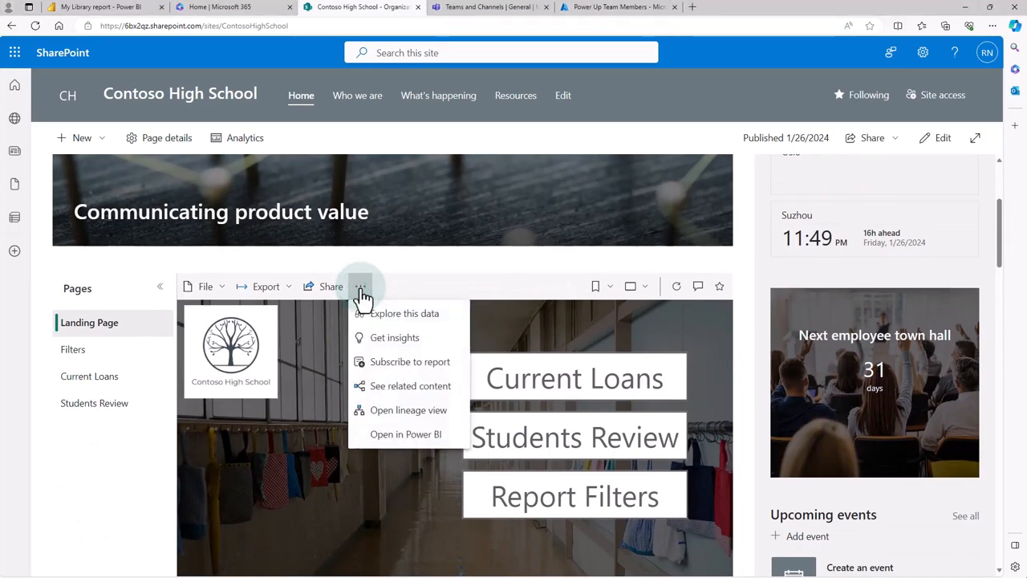
pyautogui.click(392, 435)
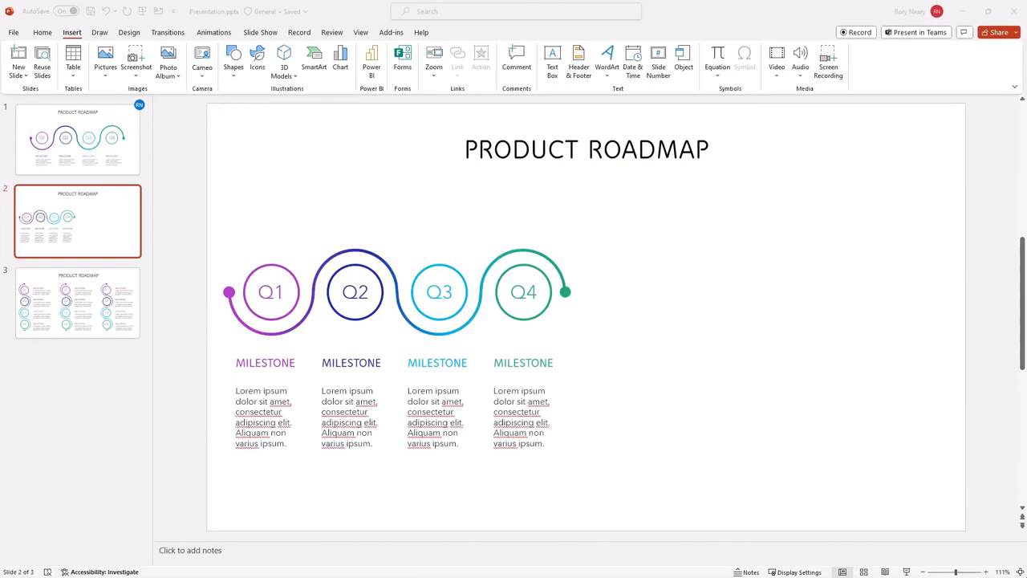
# - Switch to PowerPoint, insert a Power BI object on the second Product Roadmap slide and look for its report through Find more data in Power BI
pyautogui.click(370, 69)
pyautogui.click(373, 69)
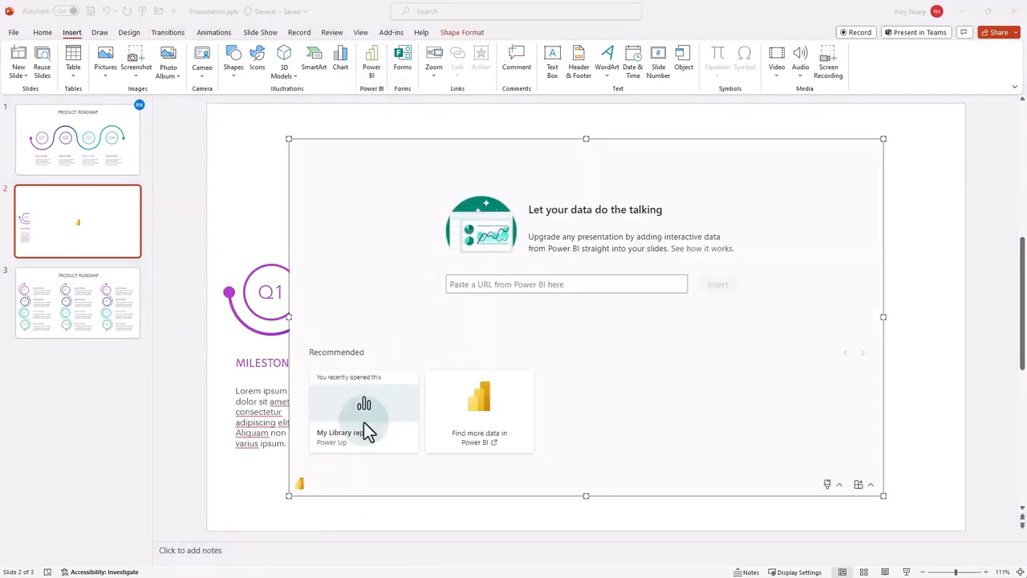
pyautogui.click(488, 286)
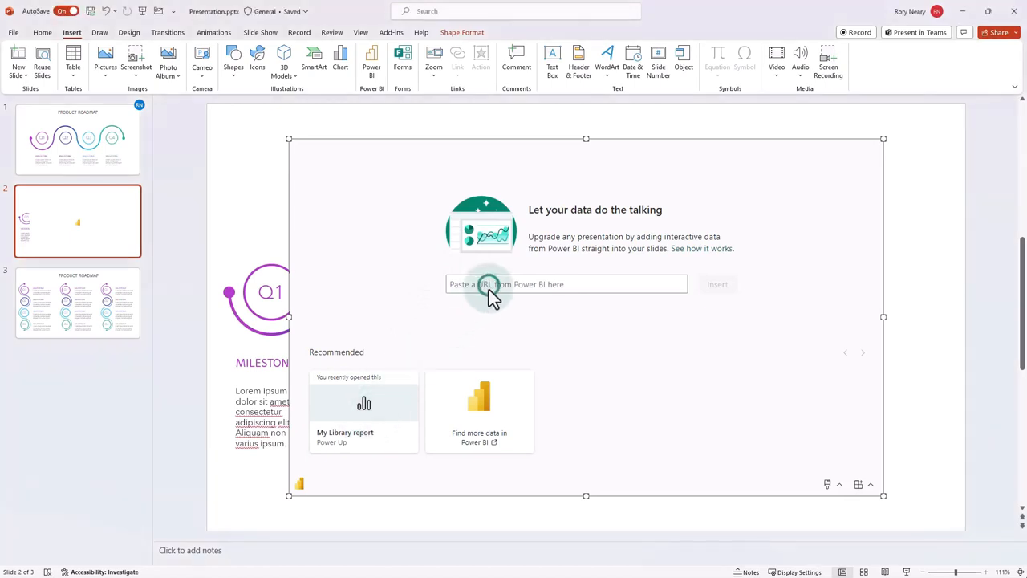
pyautogui.click(479, 443)
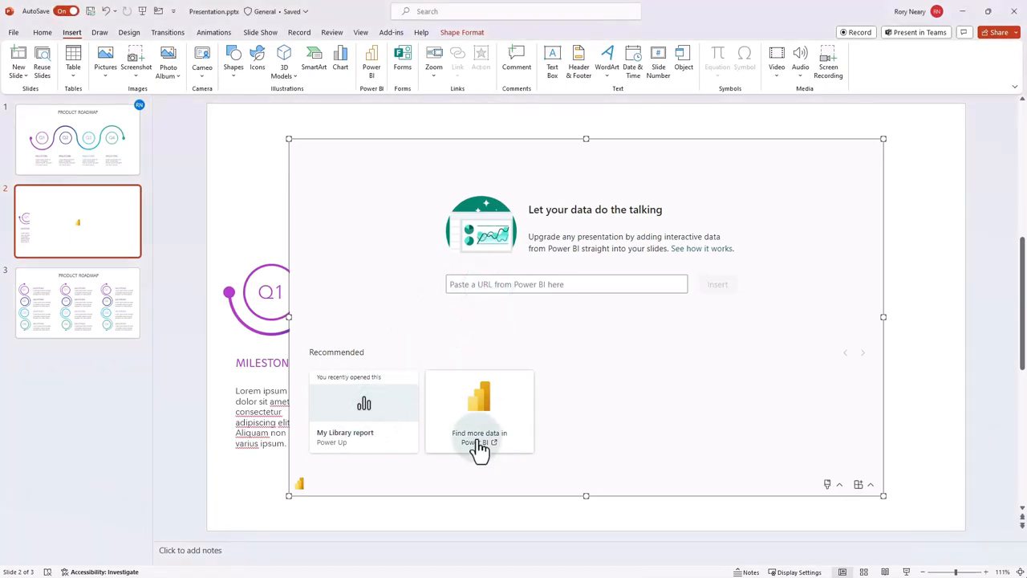